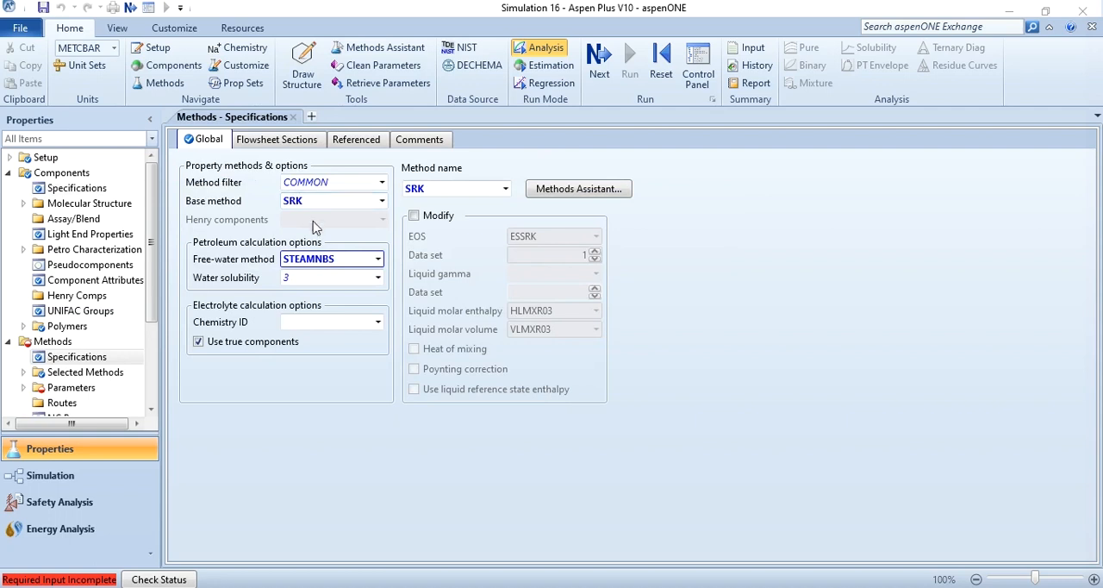
Step: Load the SRK binary interaction parameters for benzene and toluene and switch to the simulation environment
click(598, 75)
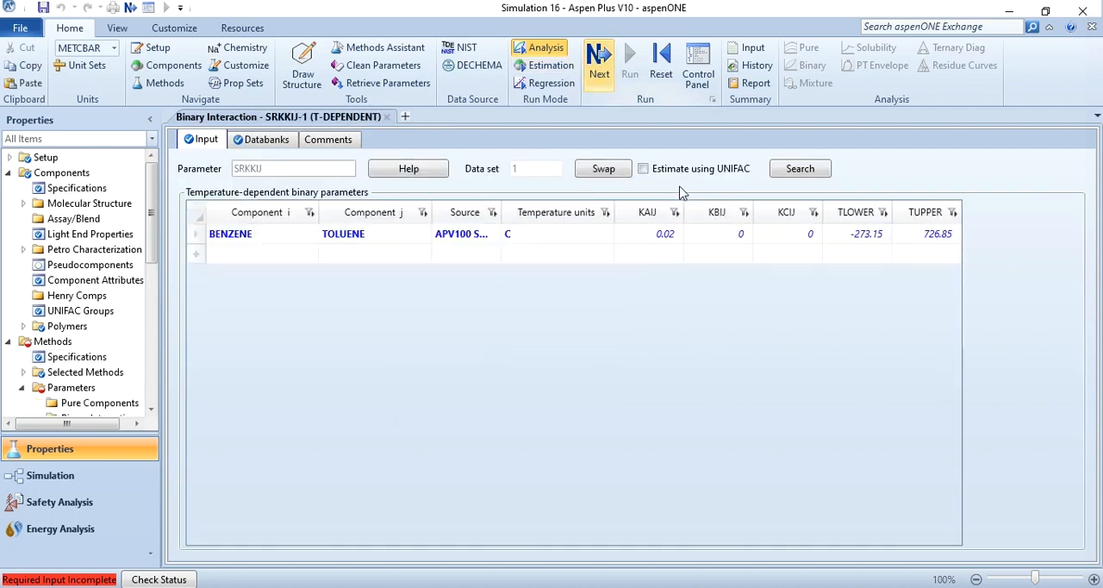
click(86, 475)
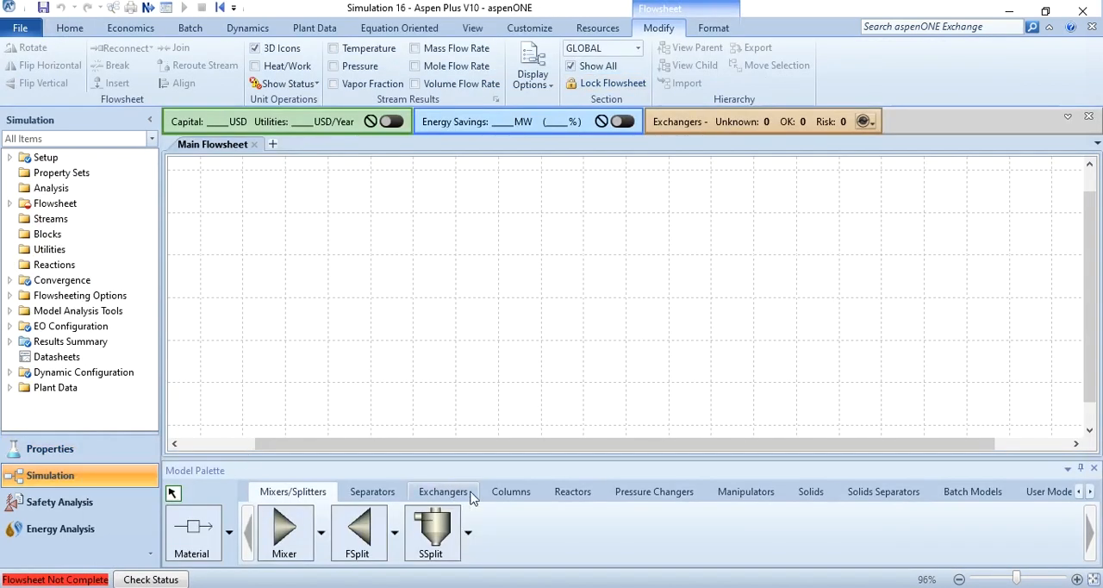
Step: Place a Pump block named PUMP from the pressure changers on the main flowsheet
click(668, 493)
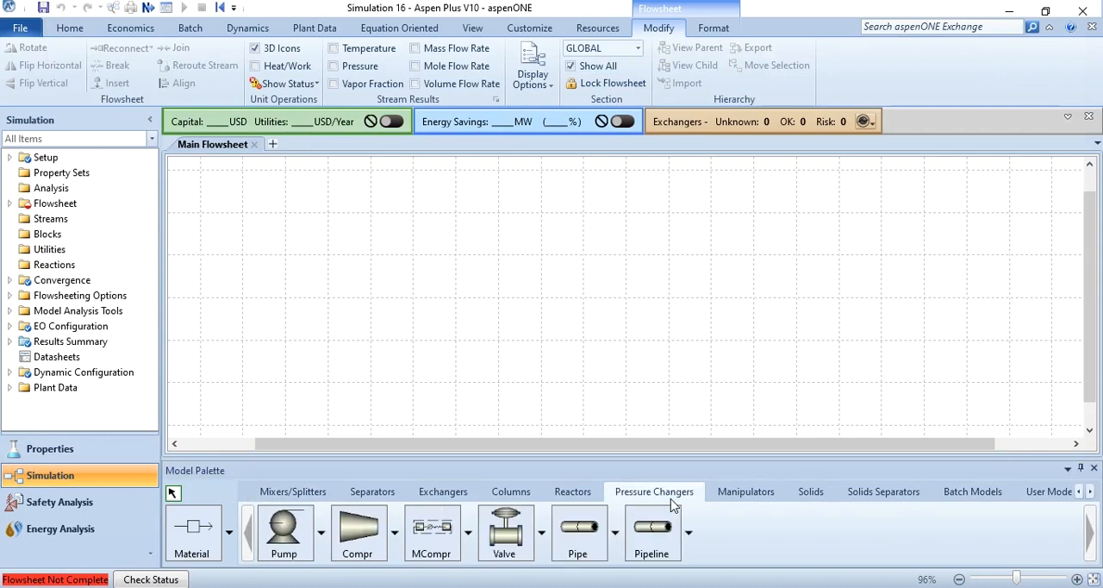
click(301, 533)
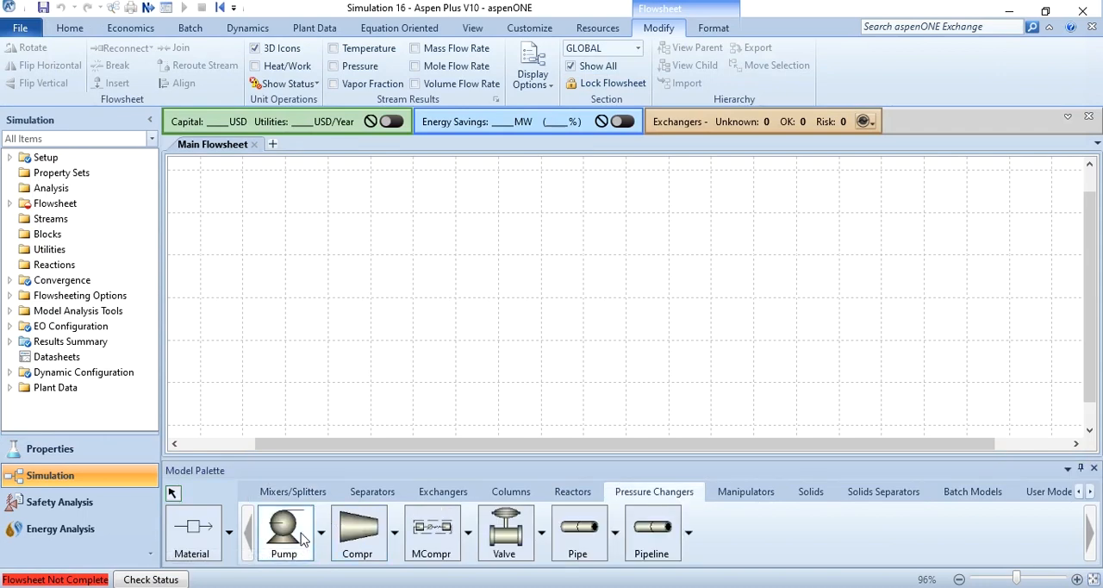
click(529, 257)
text(PUMP)
key(Return)
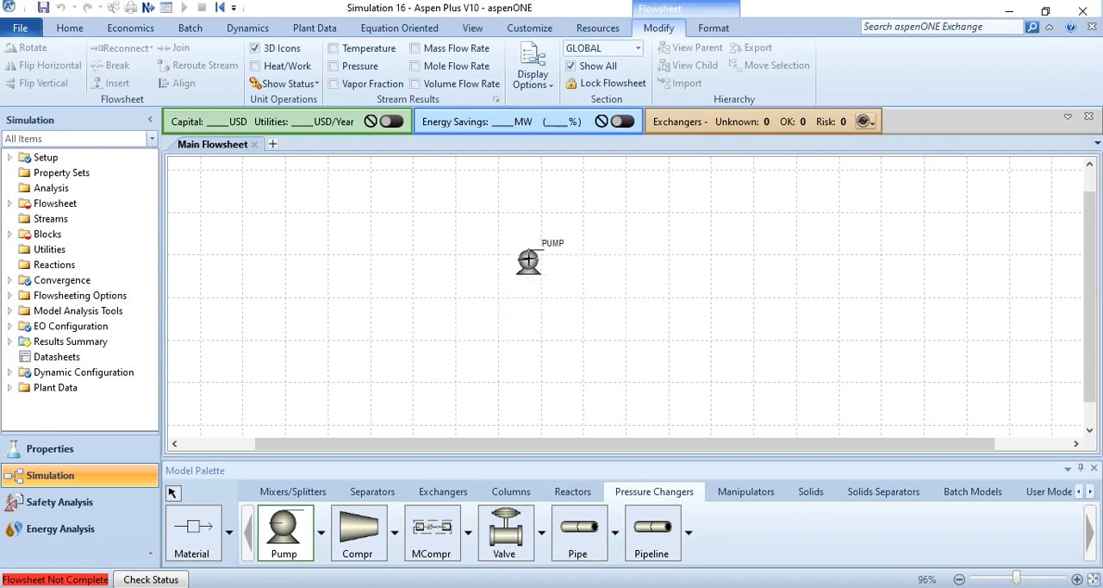
Step: Enlarge the PUMP block's icon and reposition it on the flowsheet
right_click(603, 267)
click(540, 276)
drag(541, 278, 590, 312)
drag(617, 214, 530, 250)
Step: Add a material stream named INLET that feeds the pump's inlet port
click(205, 529)
click(304, 199)
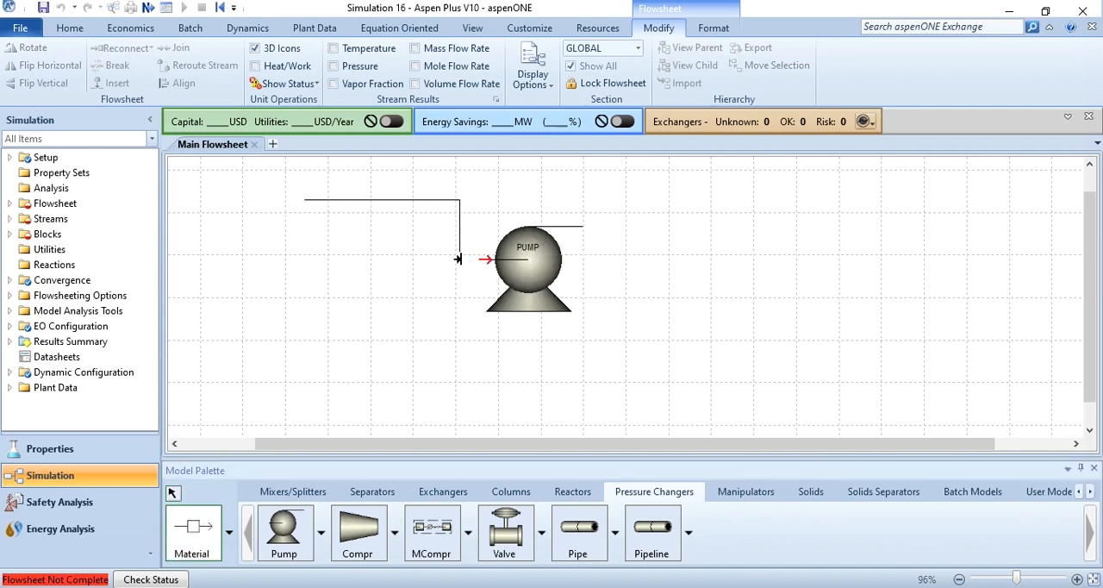
click(483, 259)
text(INLET)
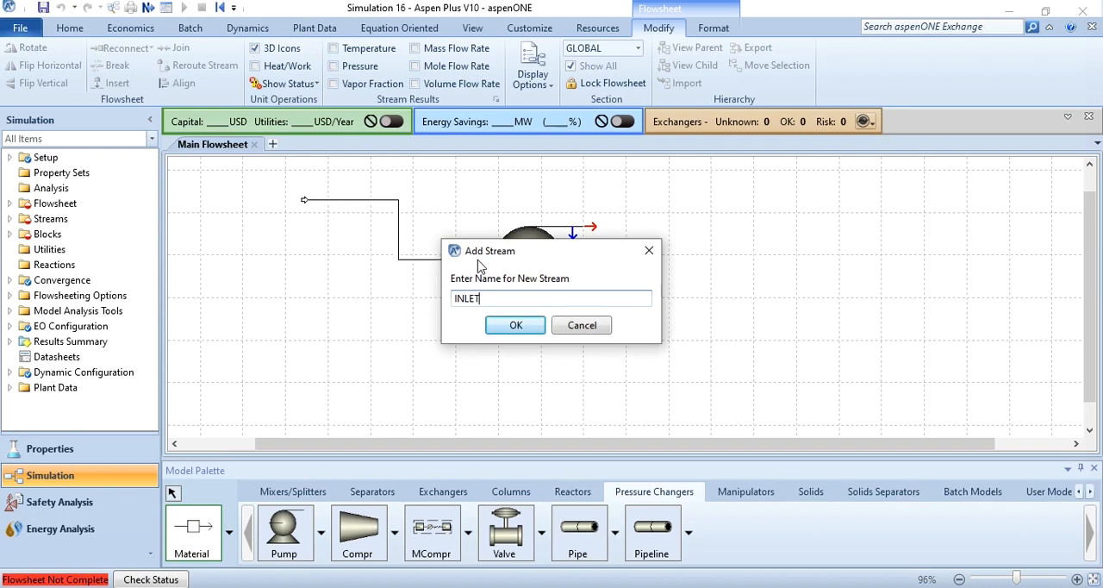
key(Return)
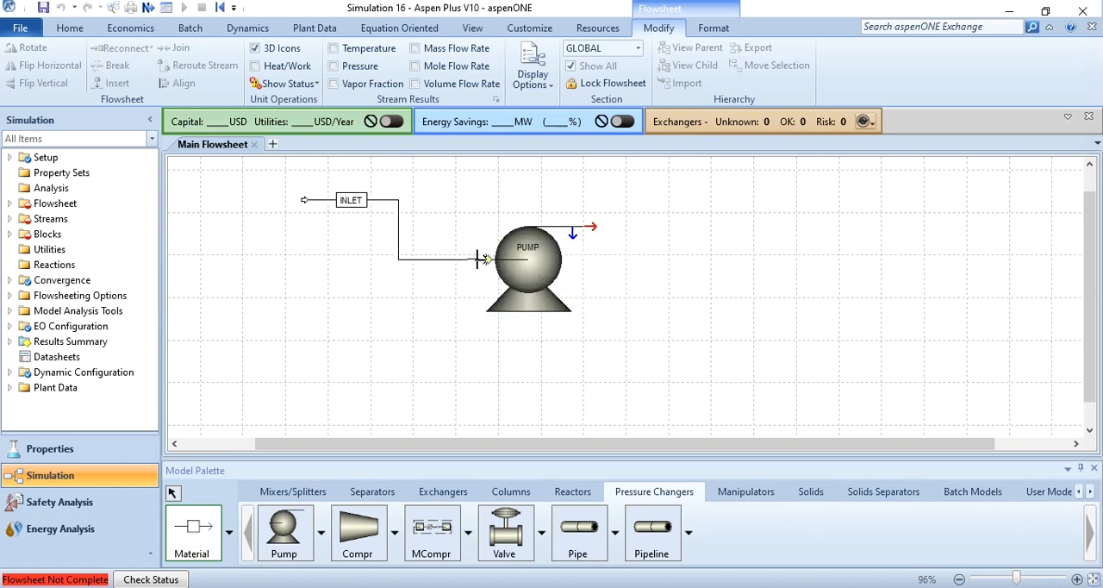
Step: Add a material stream named OUTLET leaving the pump's required product port
click(597, 225)
click(776, 178)
text(OUT)
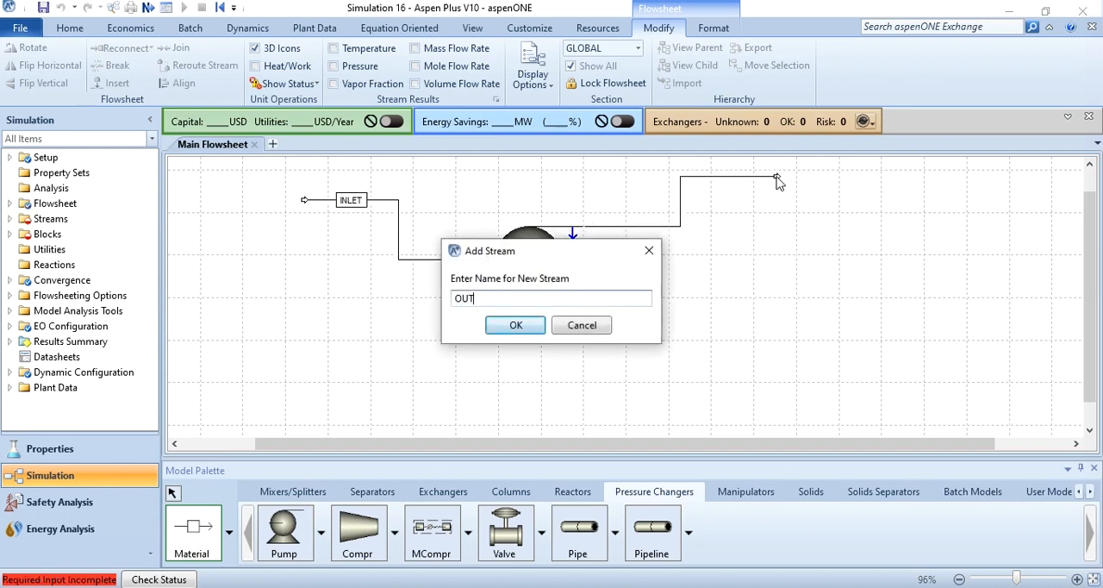
text(LET)
key(Return)
right_click(830, 217)
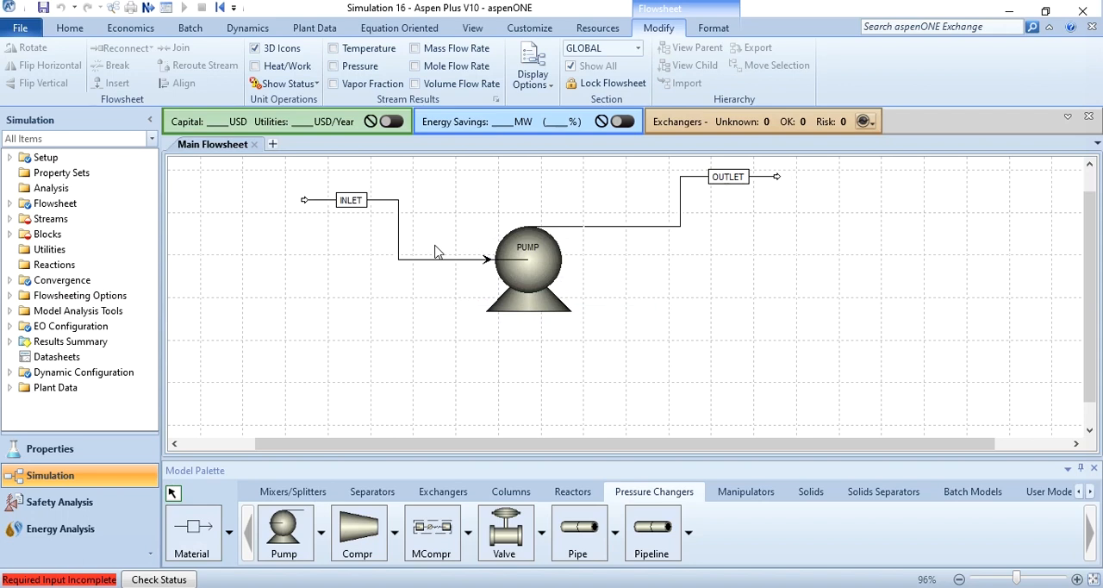
Step: Set the INLET stream's temperature to 70 C and its pressure to 1 bar
double_click(400, 245)
click(336, 259)
text(70)
click(345, 278)
text(1)
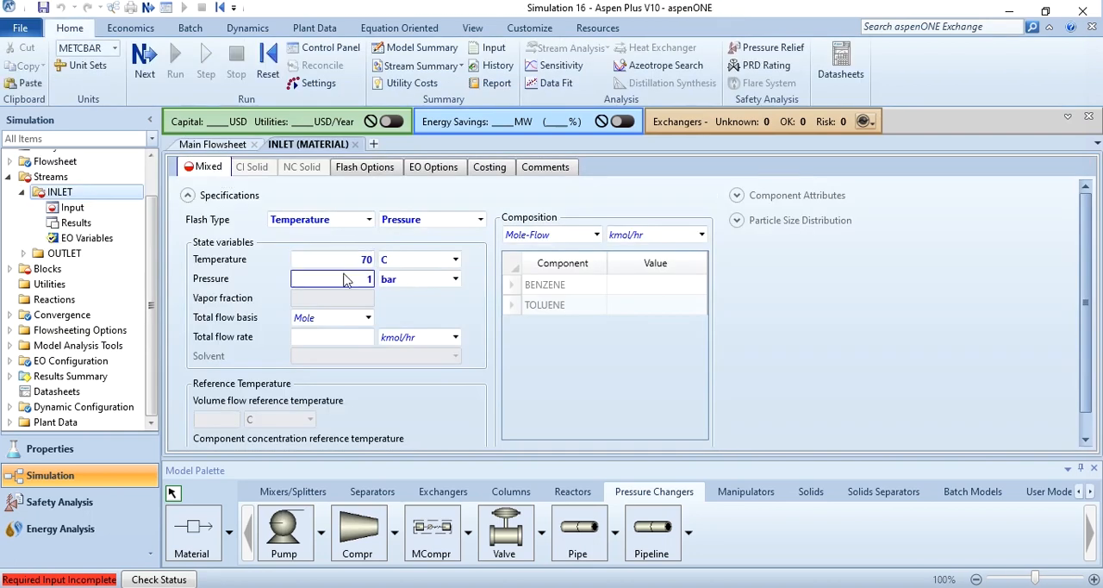
Step: Change the INLET stream's total flow basis to Mass and set its total flow rate to 2000 kg/hr
click(343, 324)
scroll(343, 325, down, 1)
click(345, 337)
text(2000)
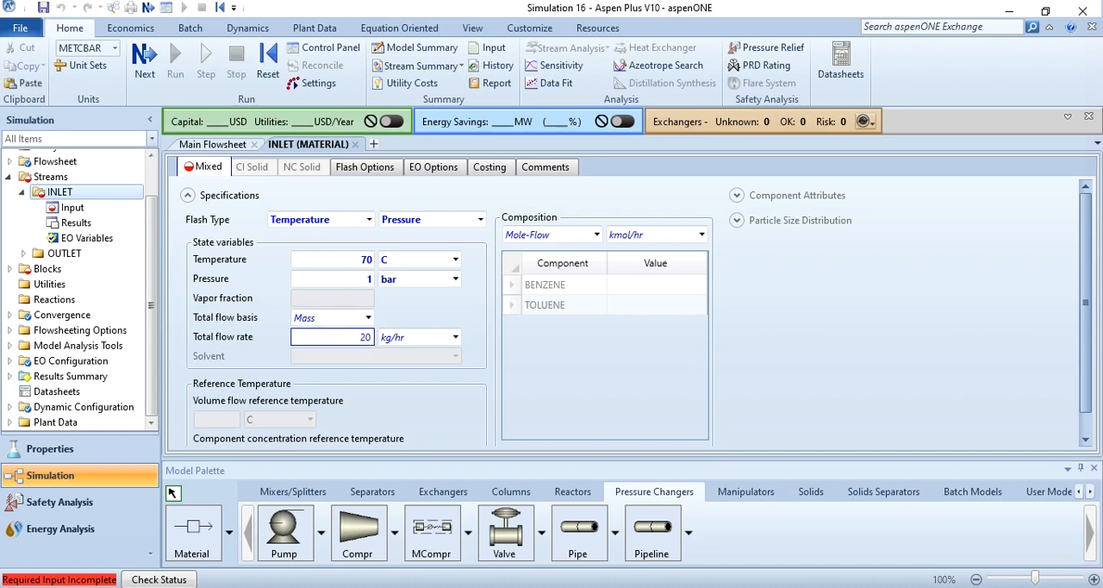
Step: Specify the INLET composition as Mass-Frac with 0.5 for BENZENE and 0.5 for TOLUENE
click(551, 234)
scroll(551, 234, down, 4)
click(635, 285)
text(0.5)
key(Return)
text(0.5)
click(631, 287)
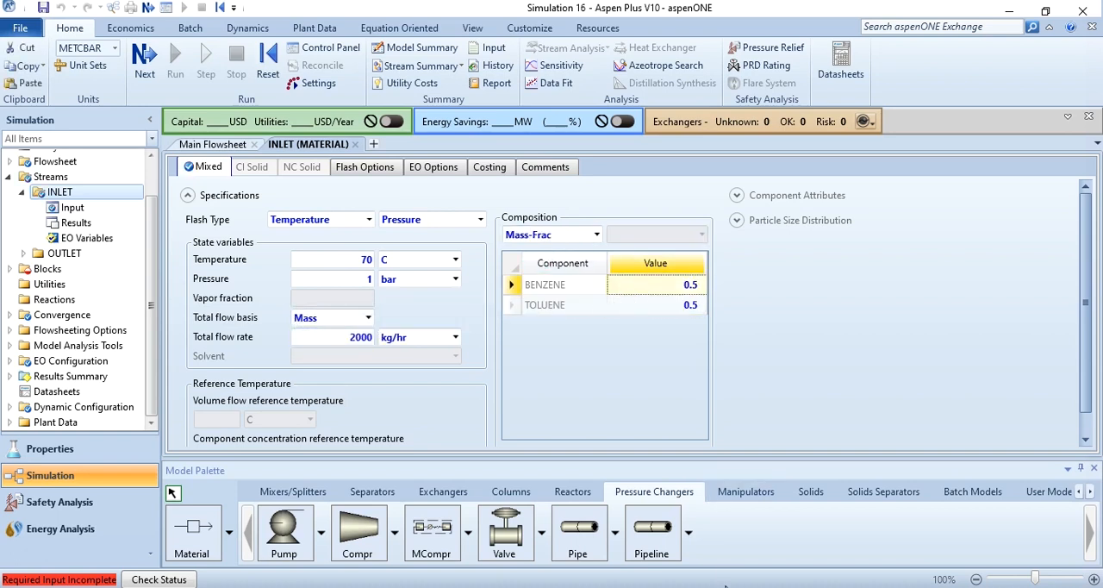
Step: Specify the pump with a discharge pressure of 5 bar and a pump efficiency of 0.75
click(146, 67)
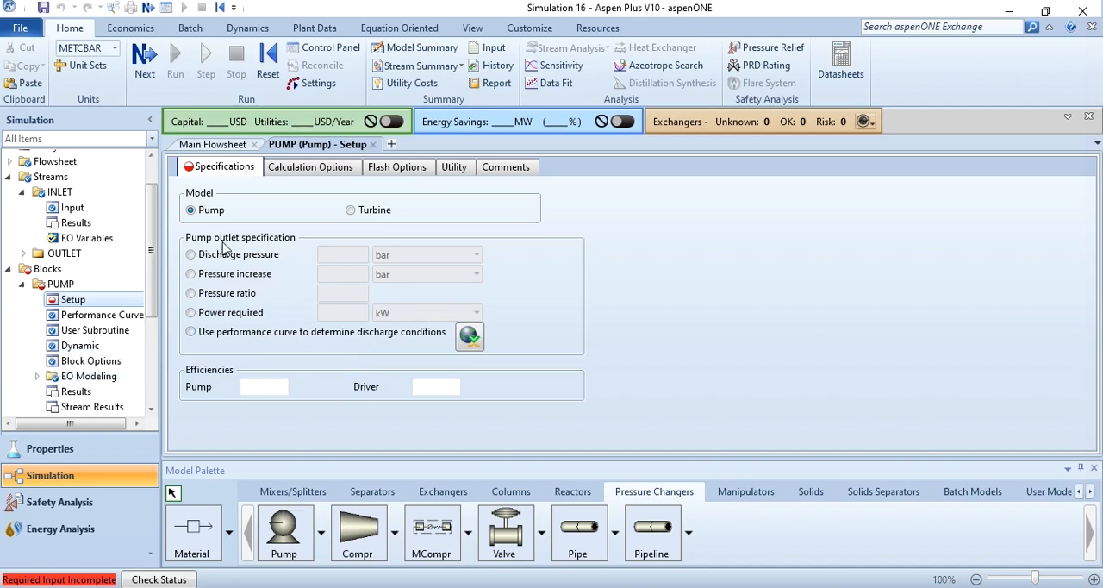
click(193, 257)
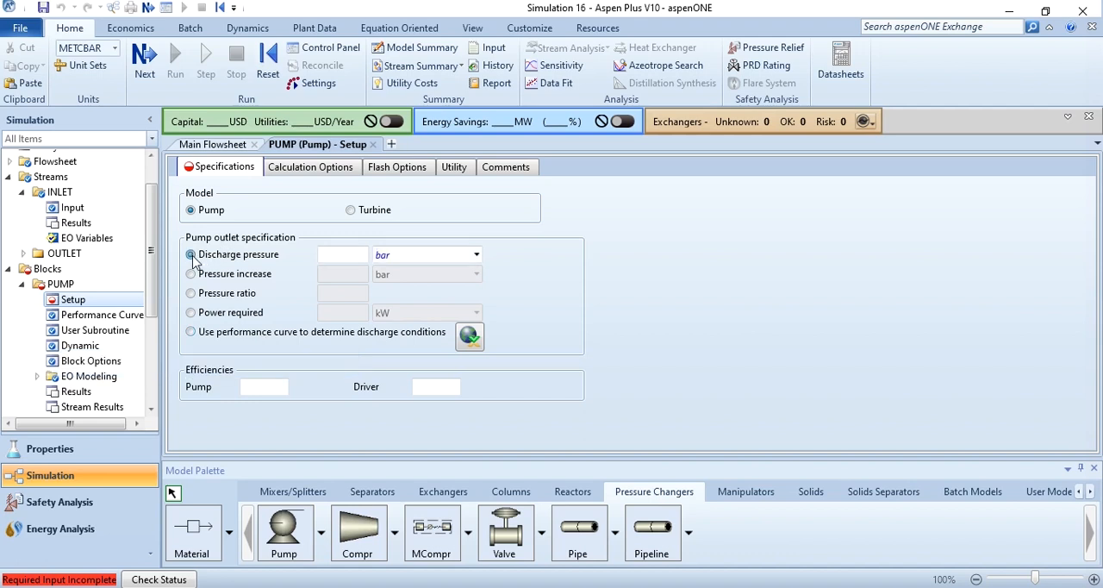
click(339, 260)
text(5)
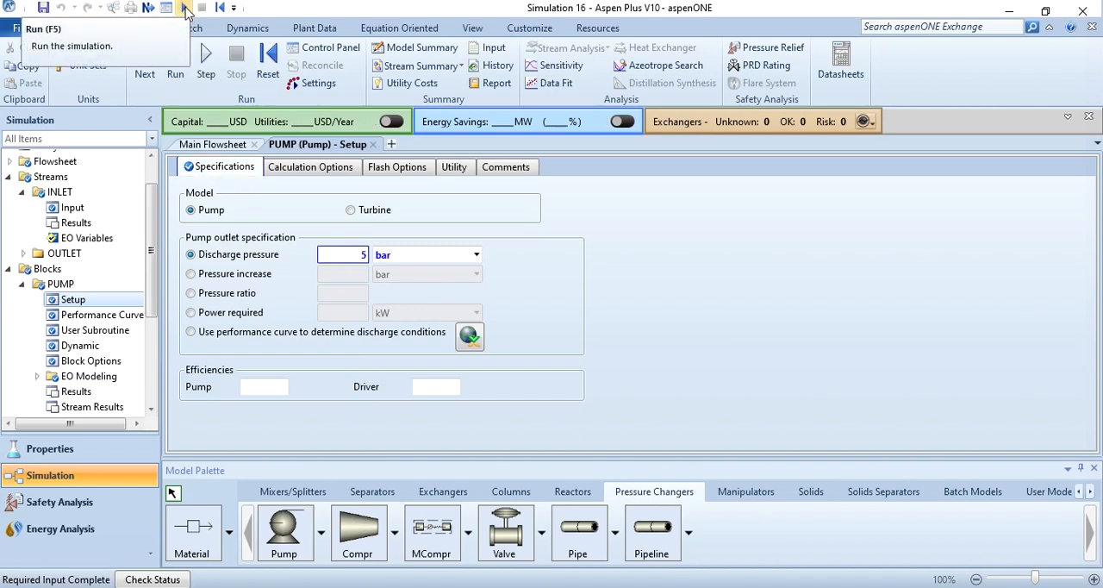
click(275, 399)
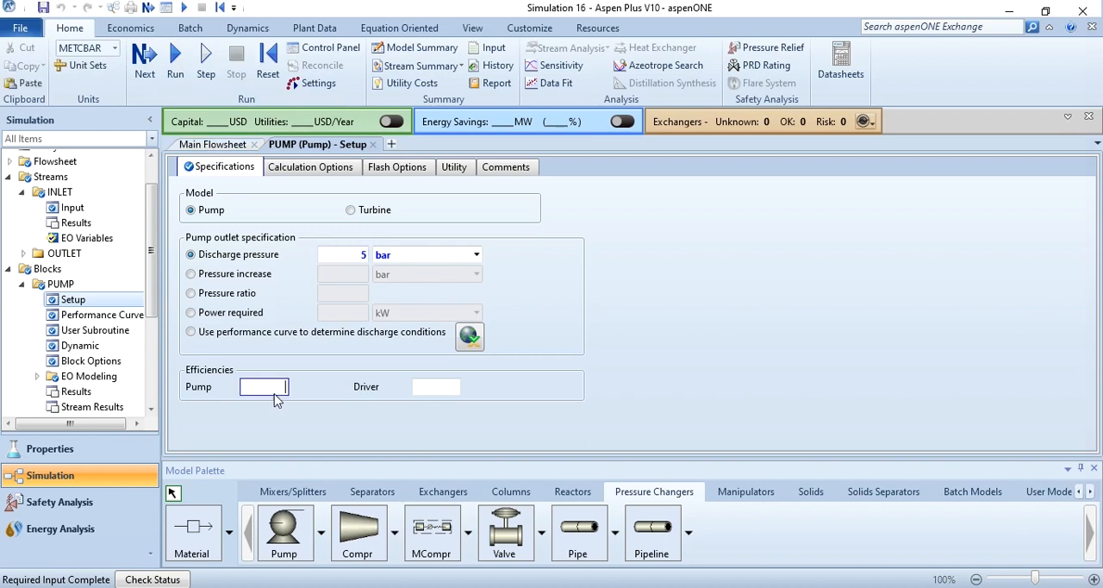
text(0.75)
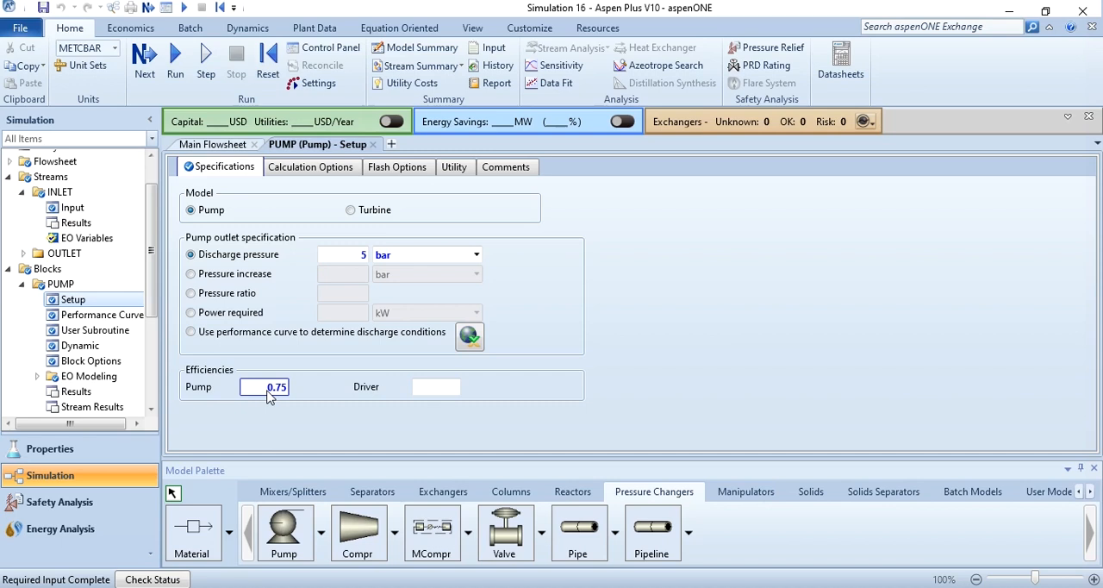
Step: Review the pump's calculation options and flash options, and return to its specifications
click(349, 167)
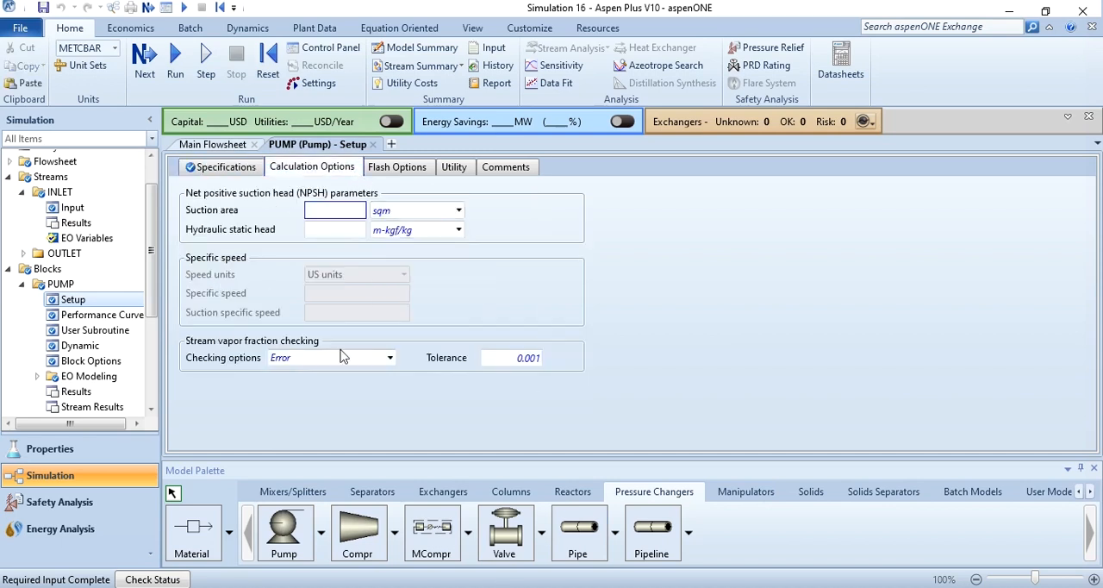
click(412, 170)
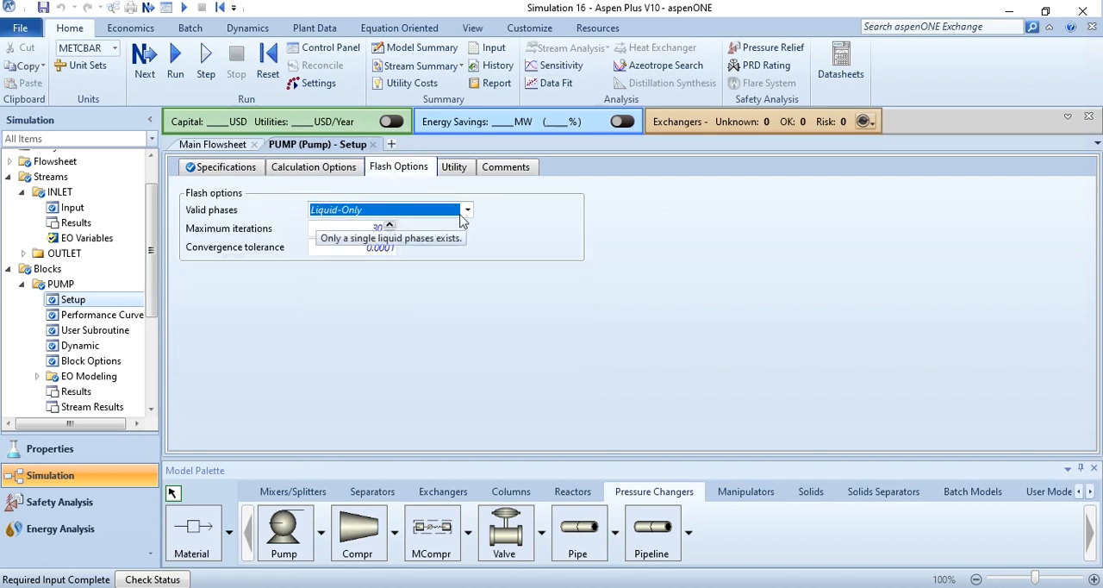
click(229, 169)
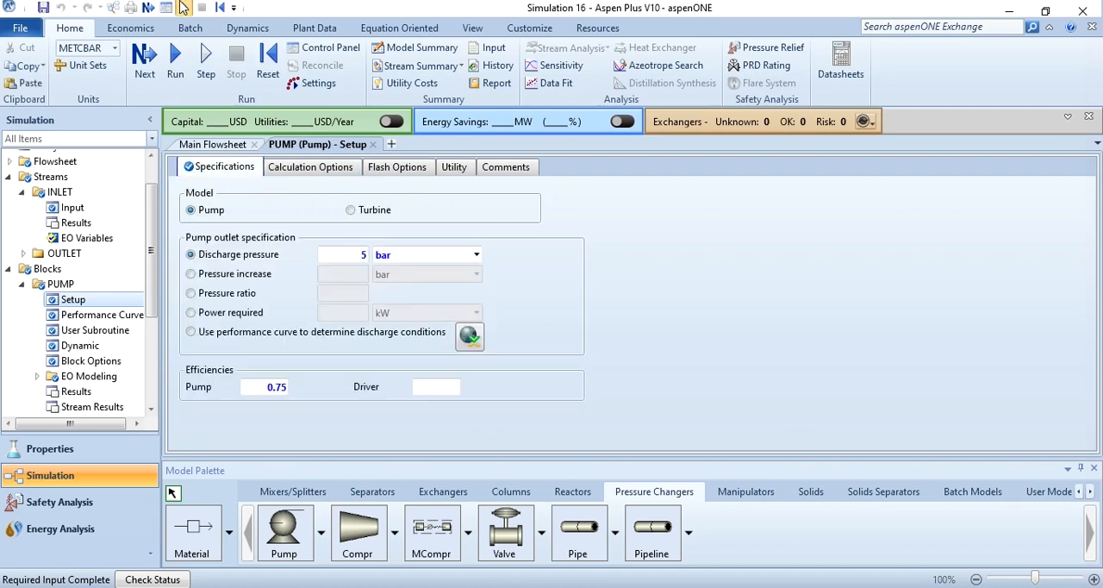
Step: Run the simulation and open the PUMP block's results summary from the main flowsheet
key(F5)
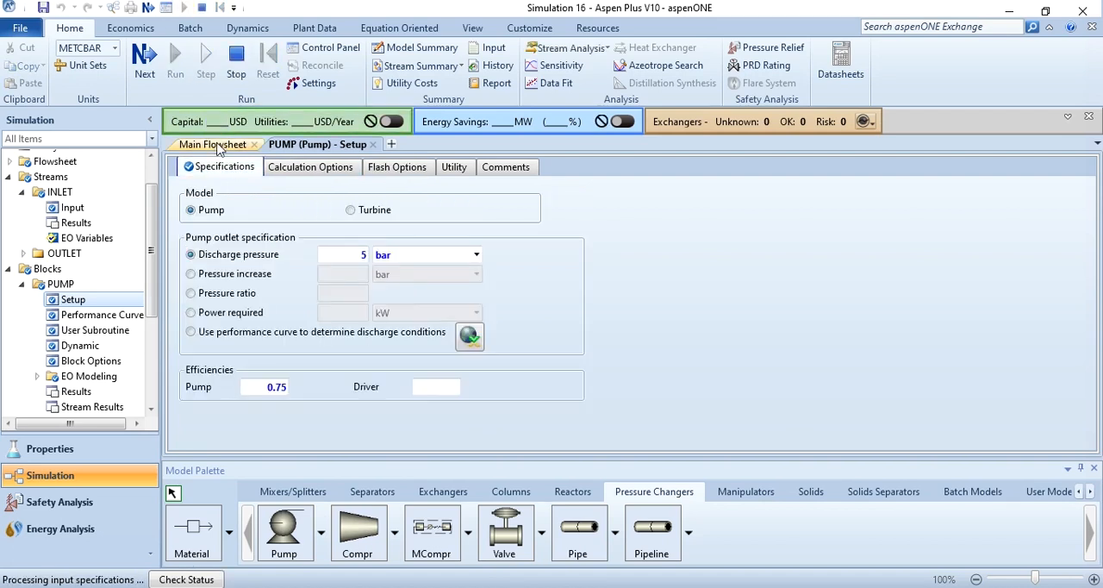
click(216, 145)
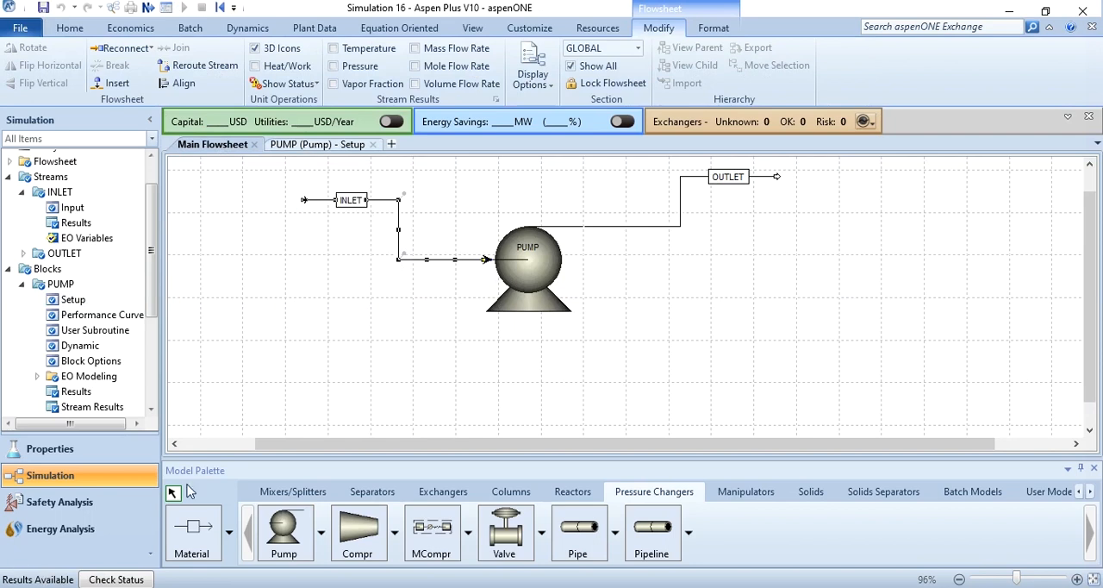
right_click(524, 247)
click(458, 287)
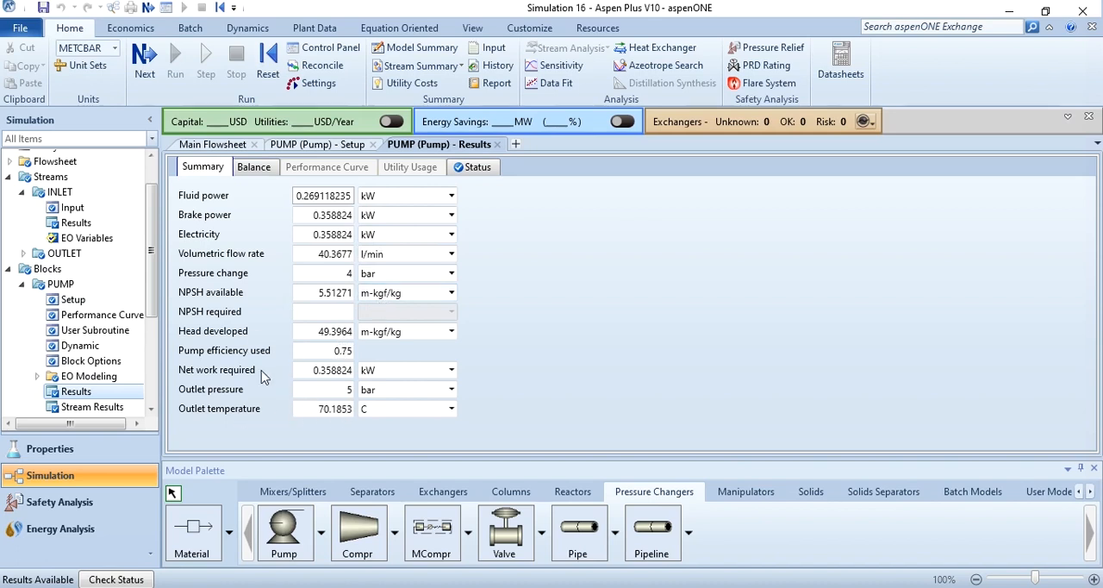
Step: Open the PUMP block's stream results and examine the INLET and OUTLET properties down to the volume flow
click(216, 145)
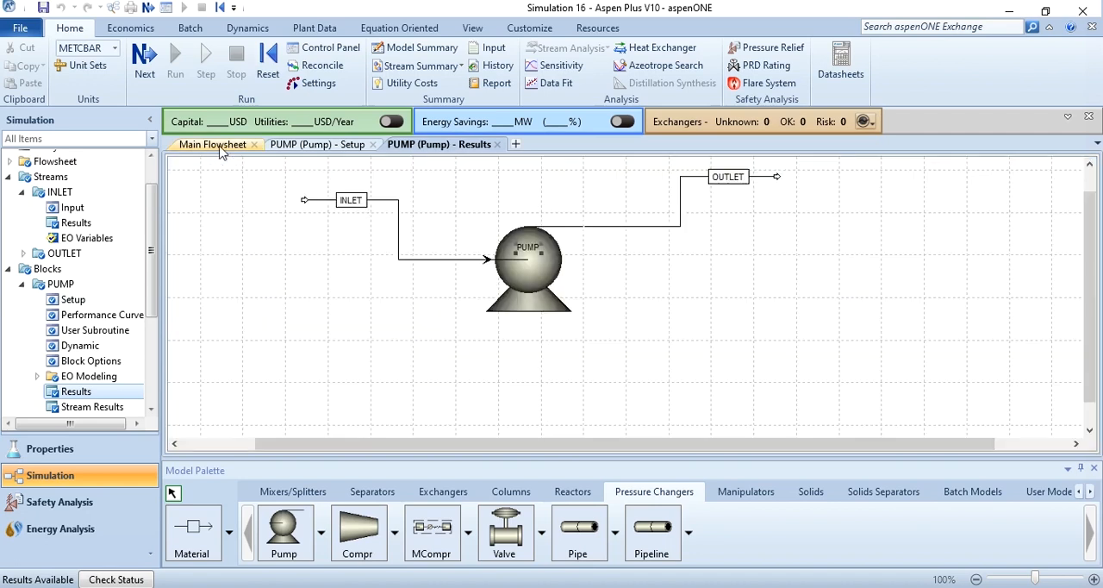
right_click(537, 239)
click(445, 290)
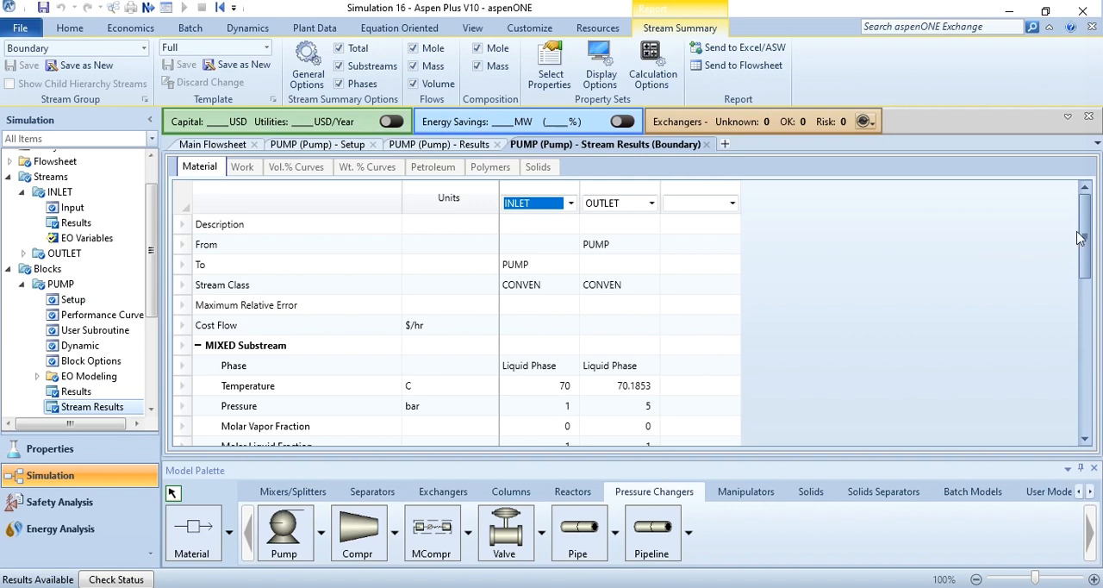
drag(1082, 239, 1083, 394)
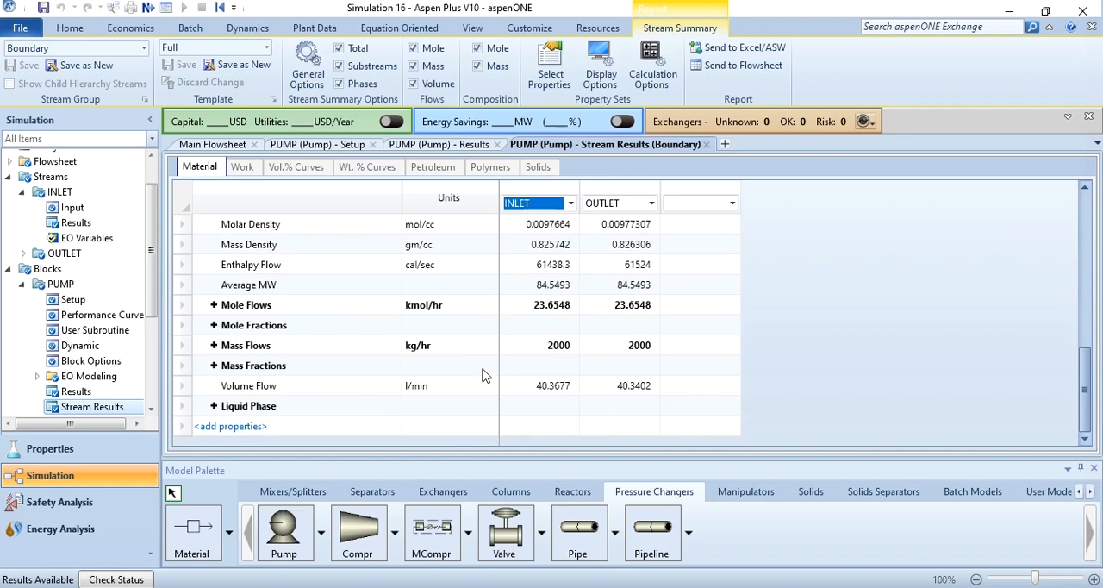
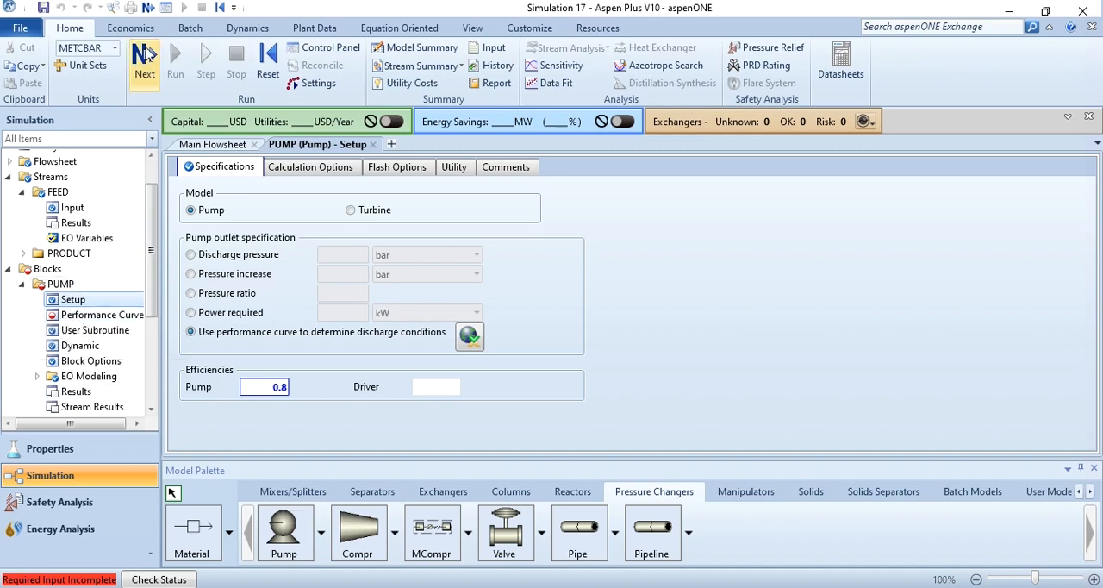
Step: Set up the pump's performance curve as a single curve at operating speed, with Head as performance and Vol-Flow as flow variable
click(147, 56)
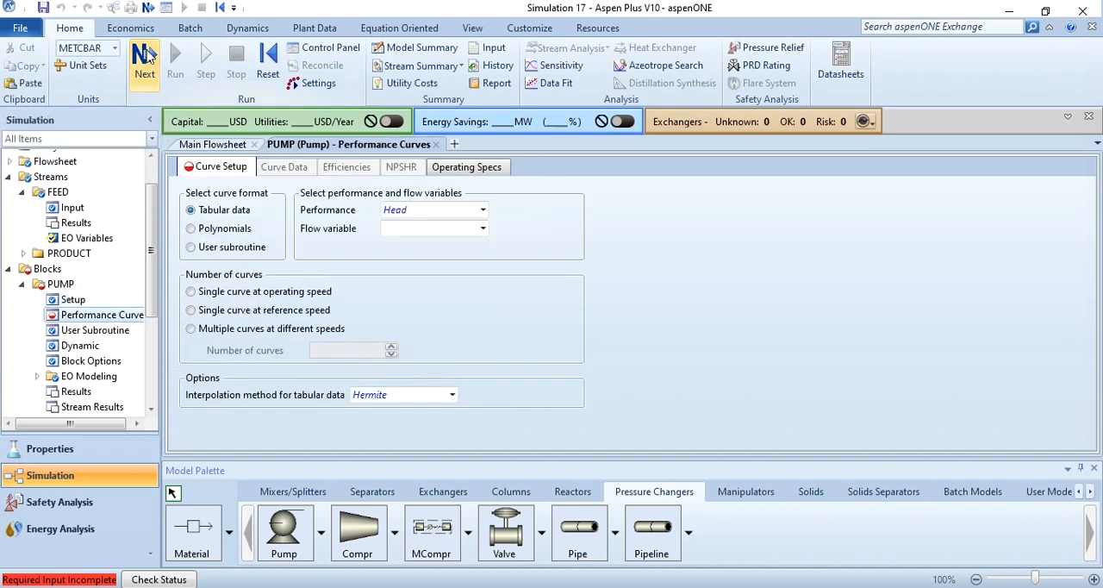
click(483, 229)
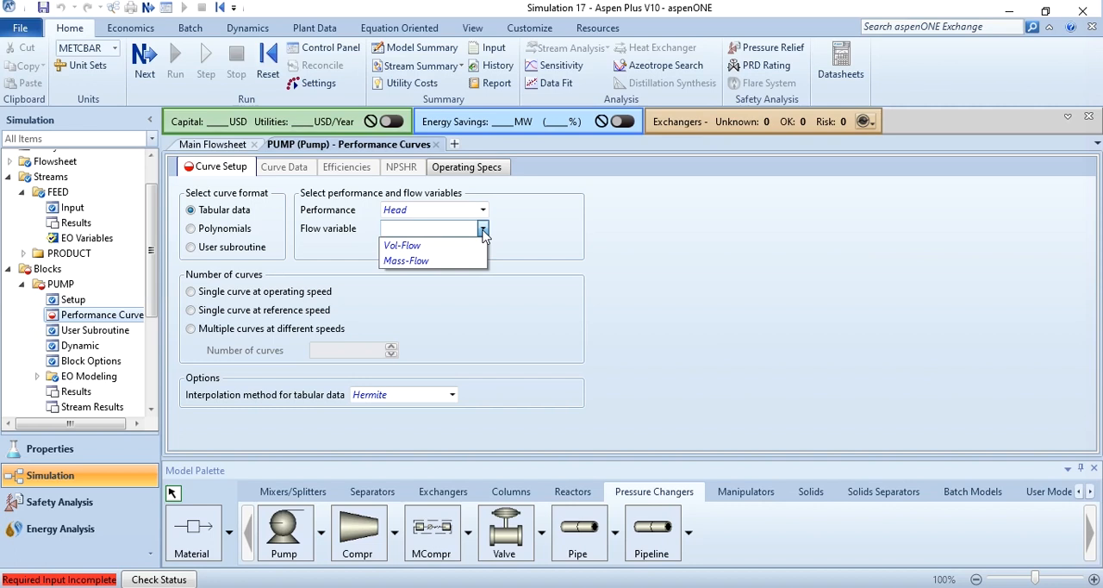
click(469, 245)
click(483, 211)
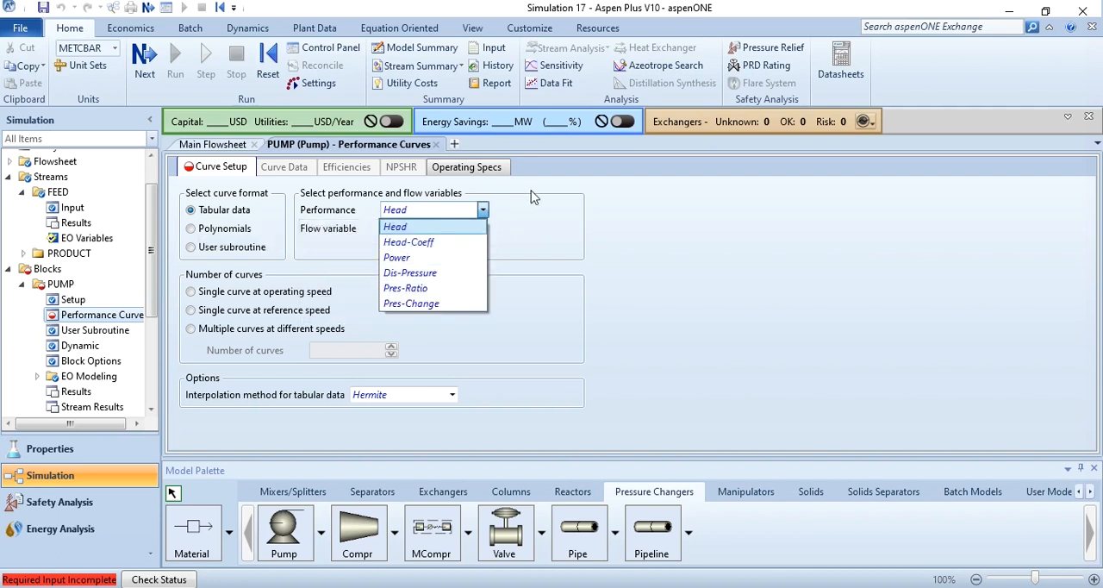
click(442, 227)
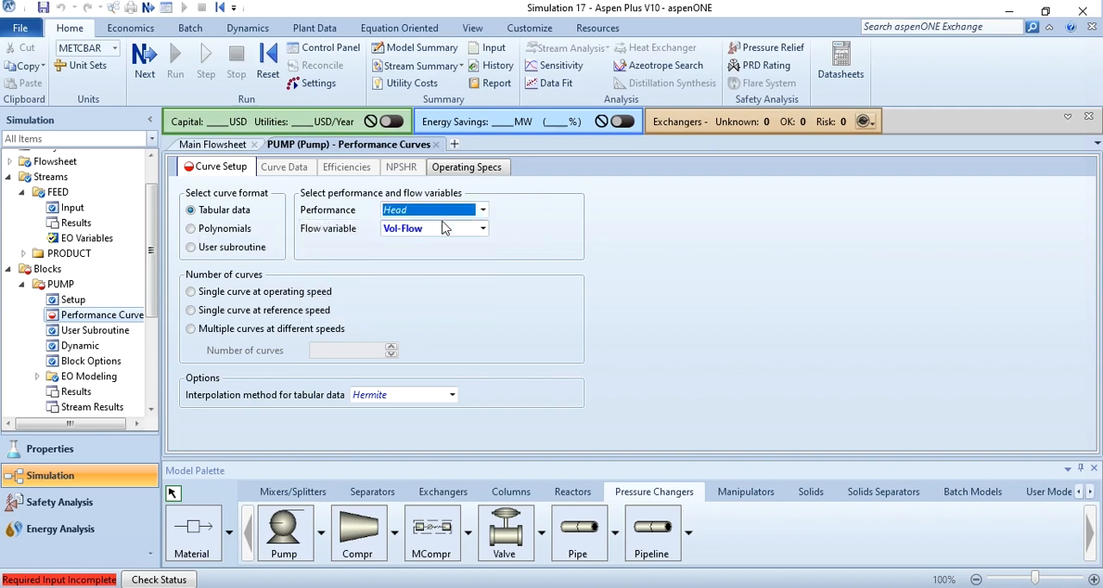
click(191, 292)
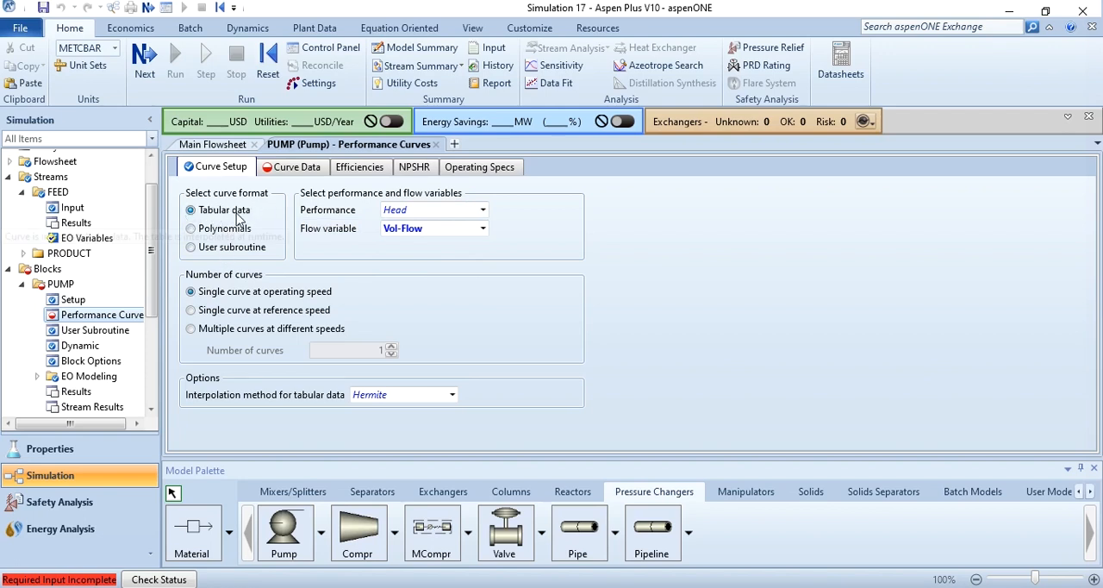
Step: Set the curve data units to ft for head and gal/min for flow
click(306, 169)
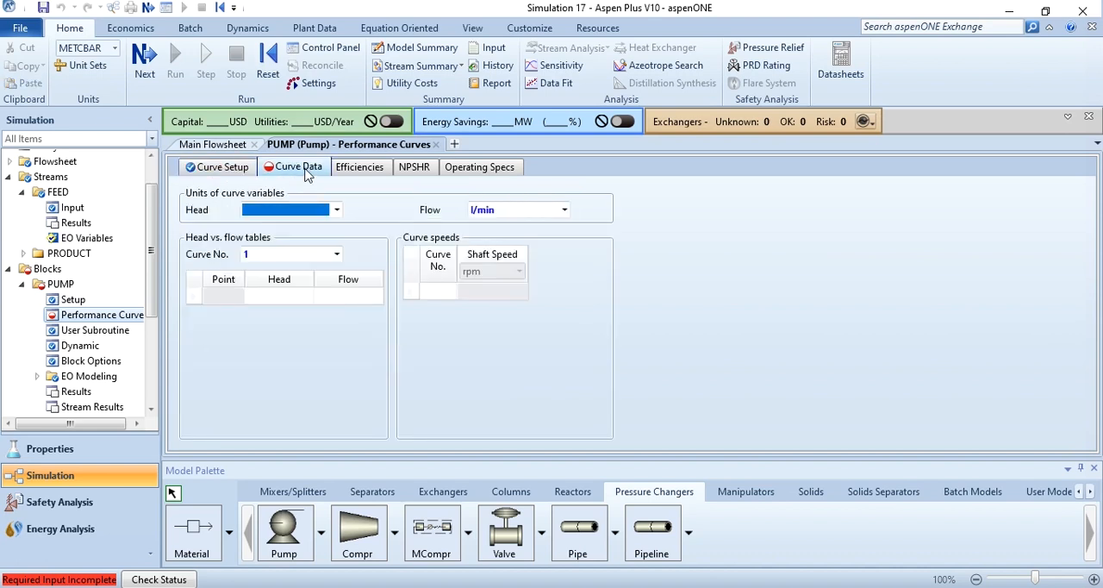
click(336, 210)
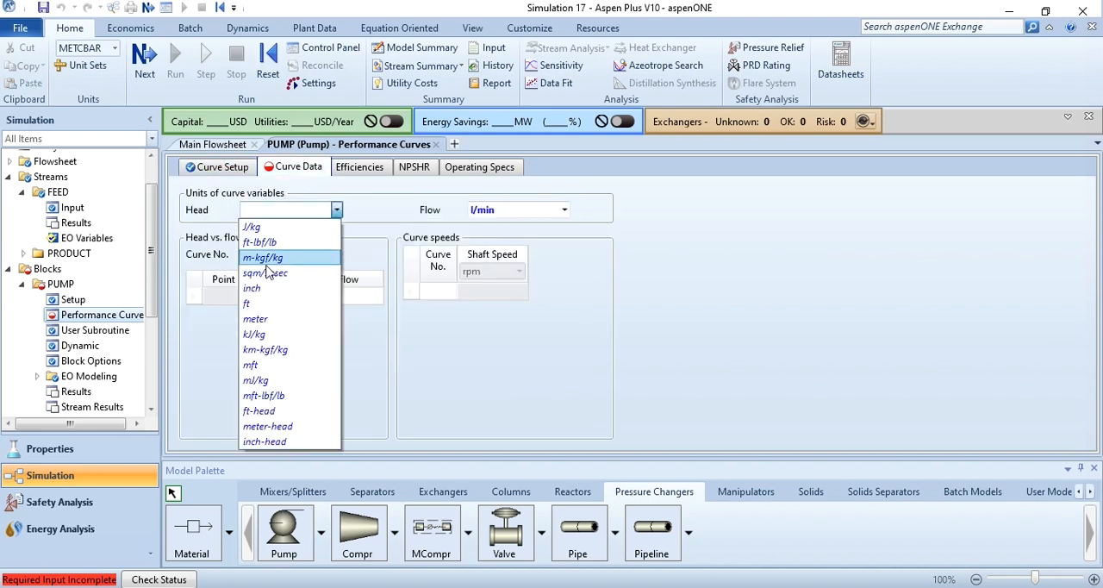
click(249, 304)
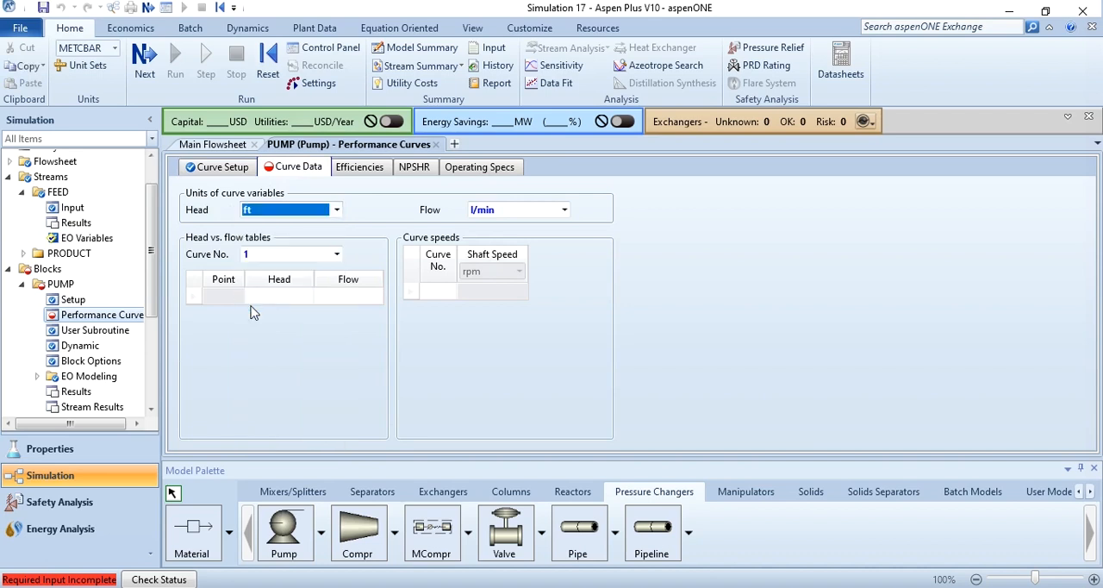
click(564, 210)
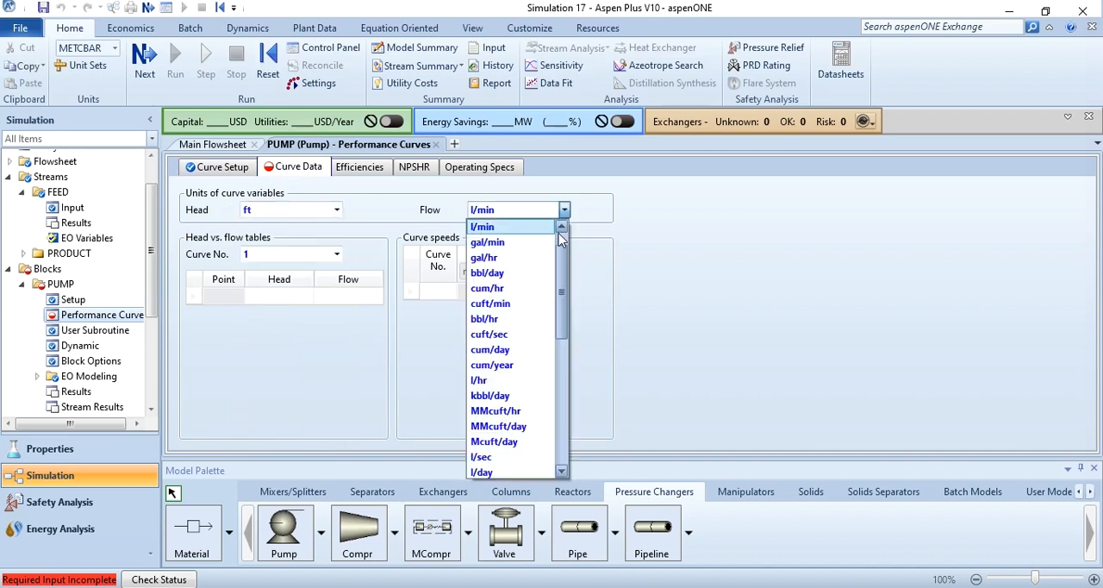
click(532, 244)
click(630, 270)
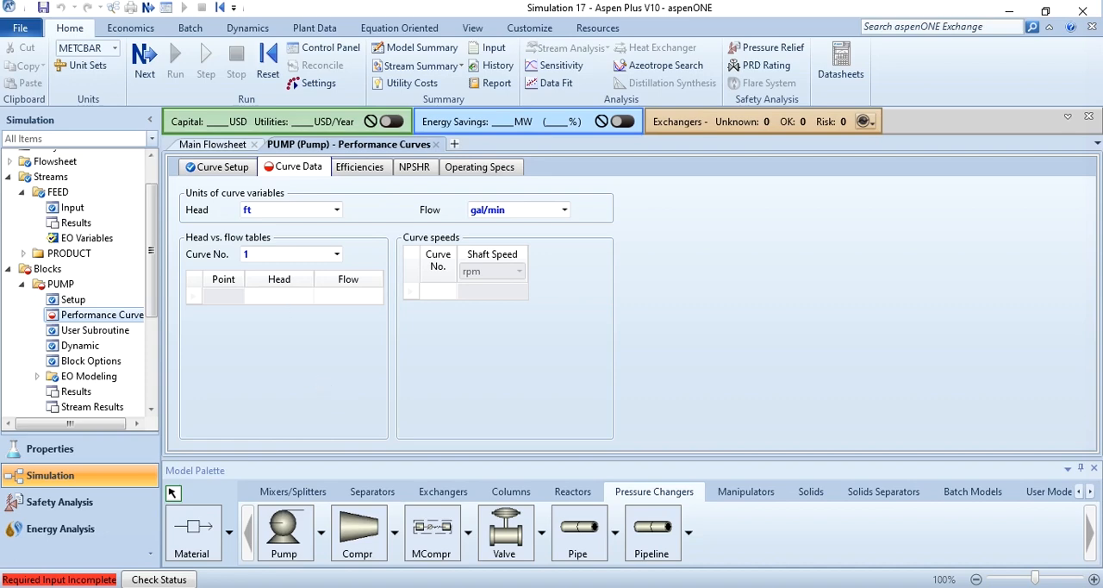
Step: Switch to the Excel workbook and move the gpm data from column B to column D, after the ft column
key(alt+Tab)
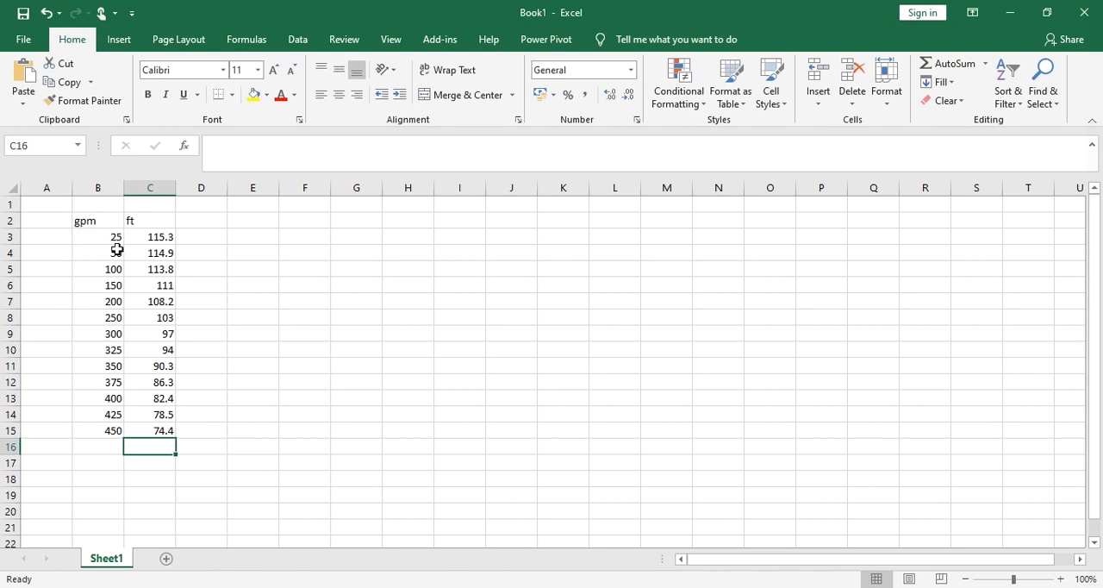
click(117, 250)
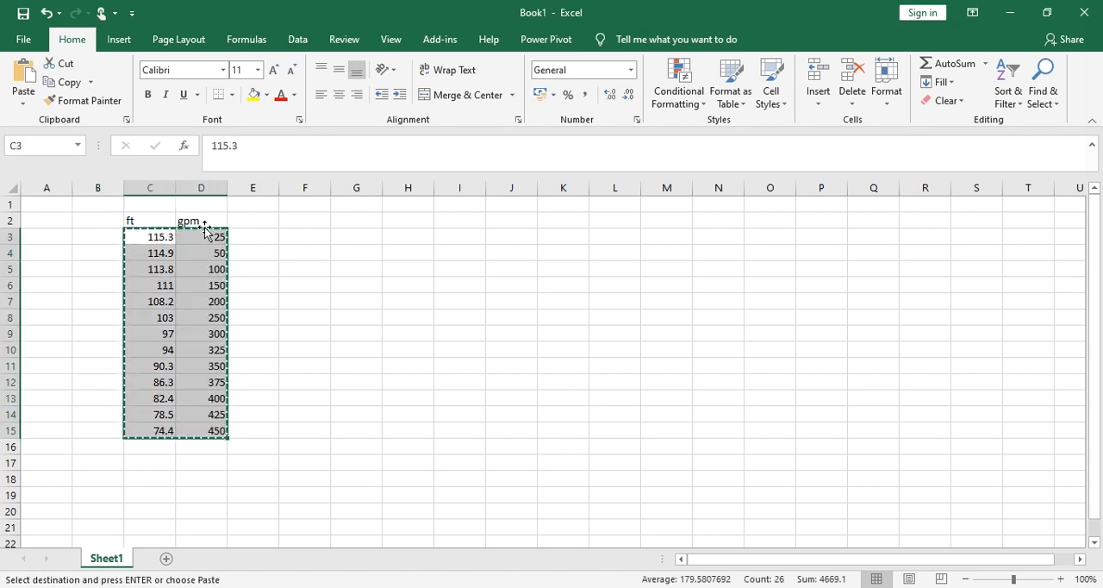
key(Escape)
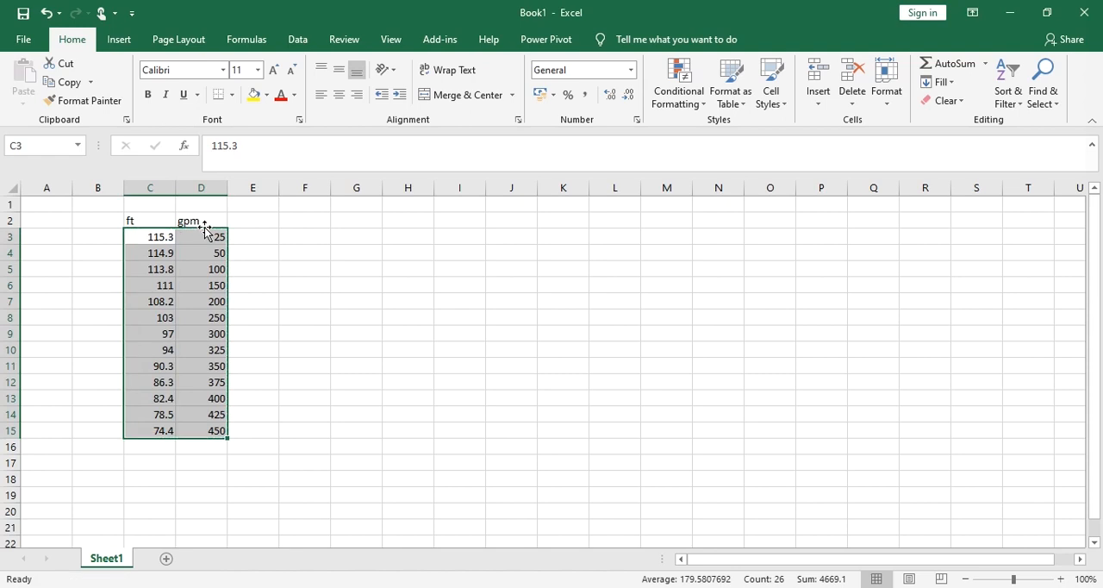
click(142, 221)
click(201, 222)
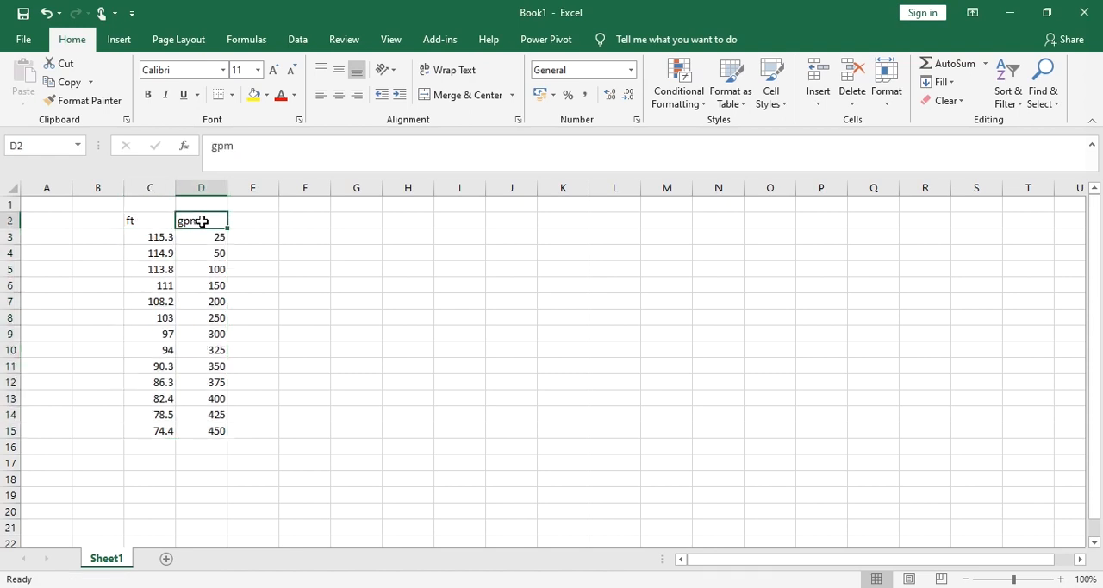
Step: Copy the ft and gpm values in C3:D15 and paste them into the head vs. flow table of curve 1 in Aspen Plus
drag(160, 236, 205, 424)
key(ctrl+c)
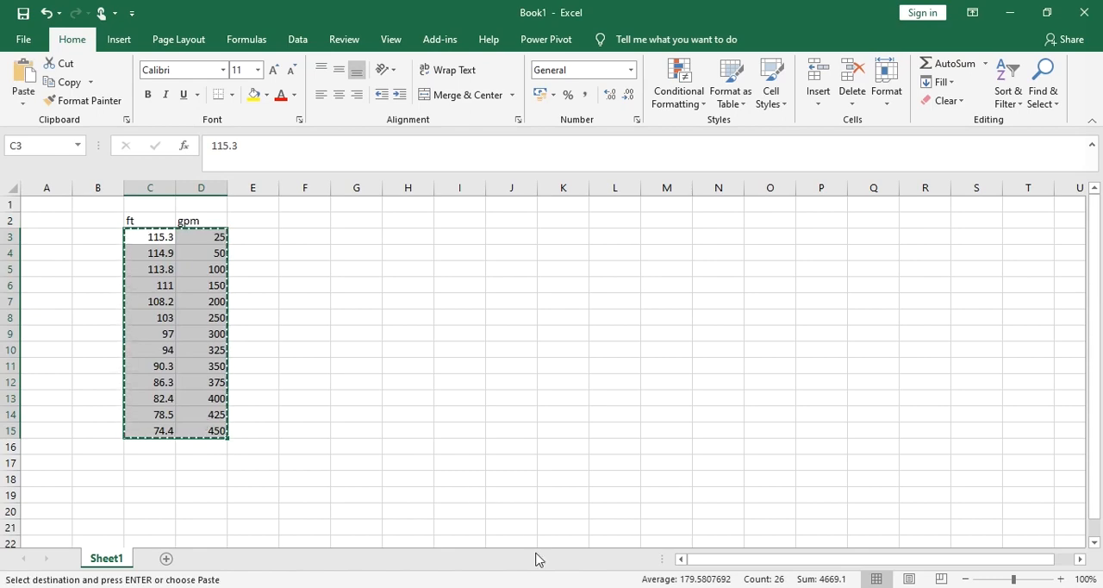
key(alt+Tab)
click(290, 298)
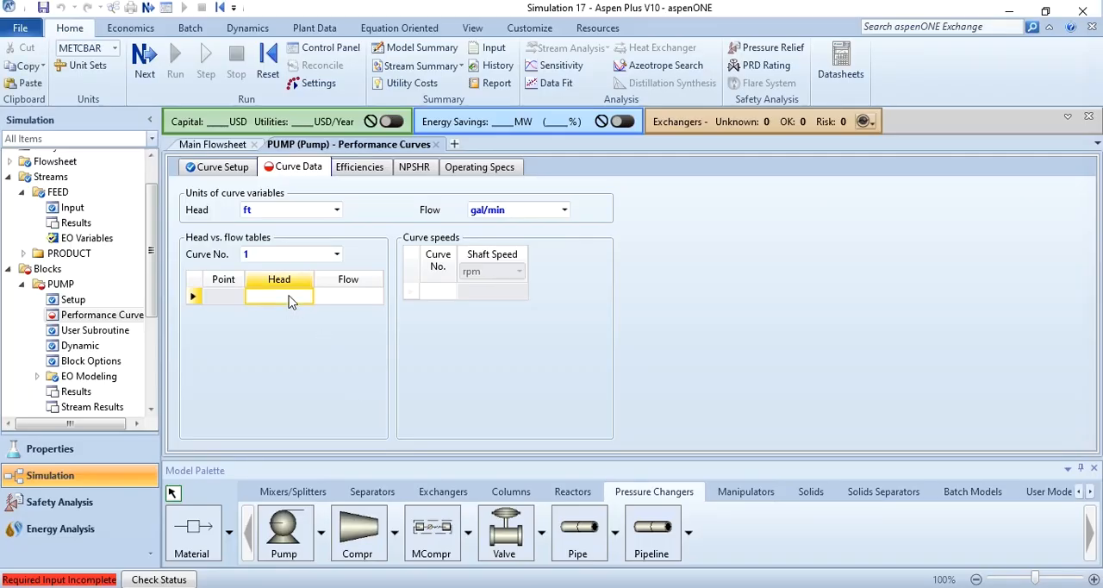
key(ctrl+v)
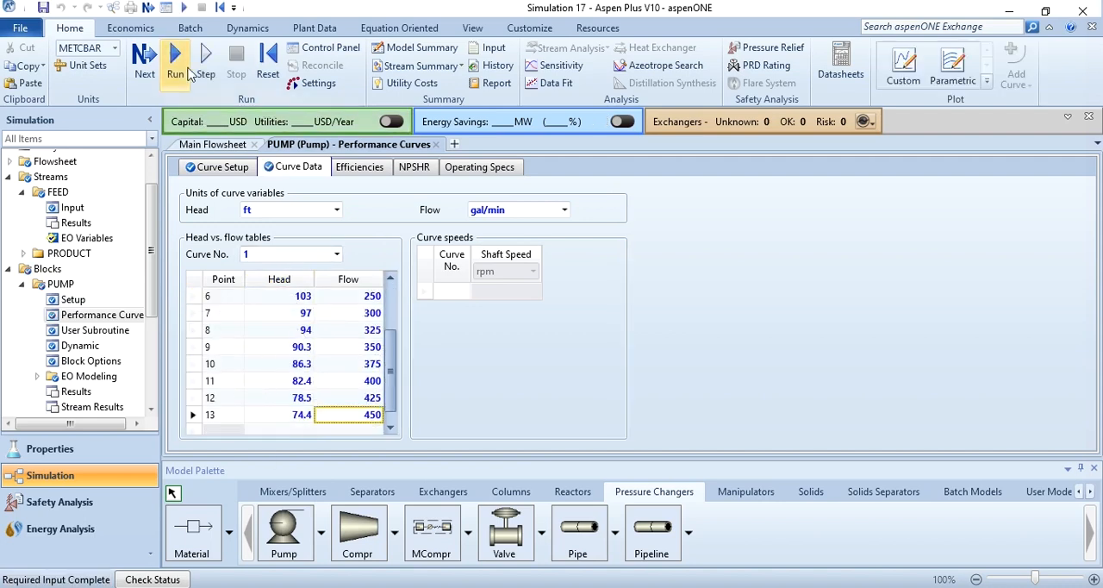
Step: Run the simulation and open the PUMP block's stream results from the main flowsheet to examine the FEED and PRODUCT conditions
click(188, 74)
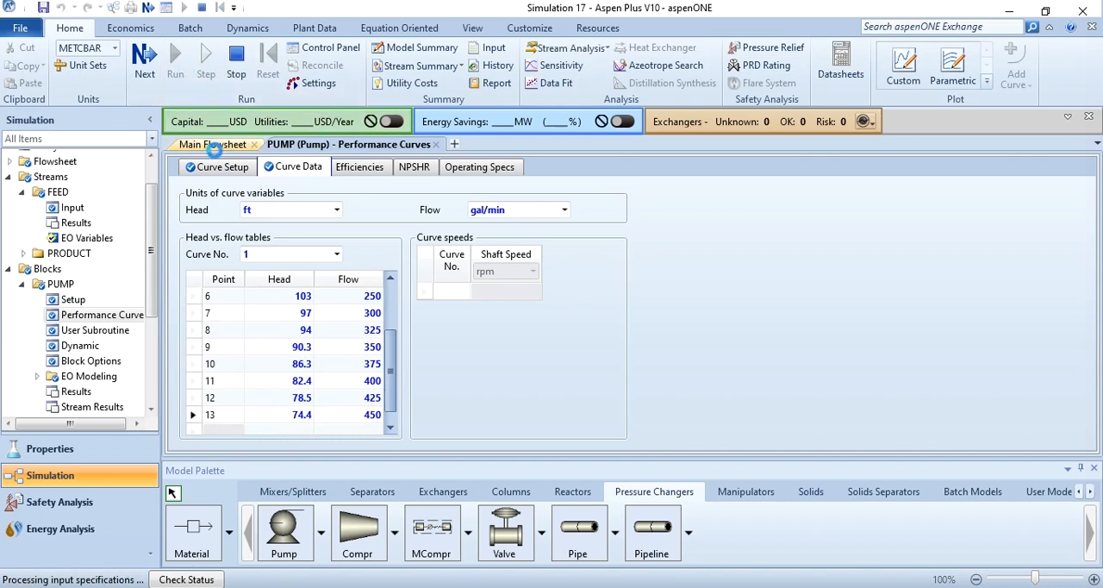
click(215, 146)
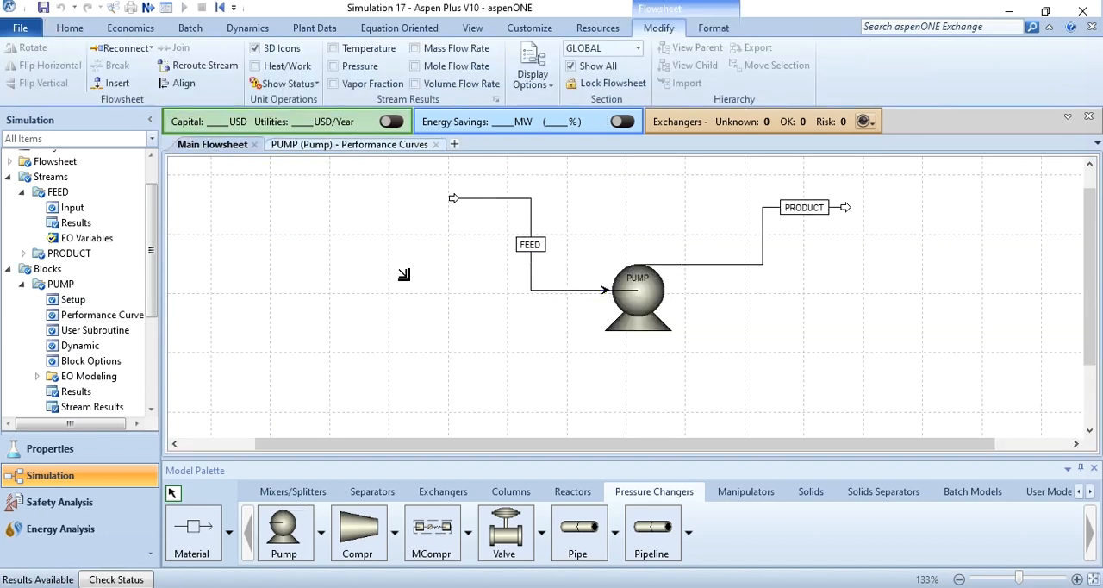
right_click(670, 294)
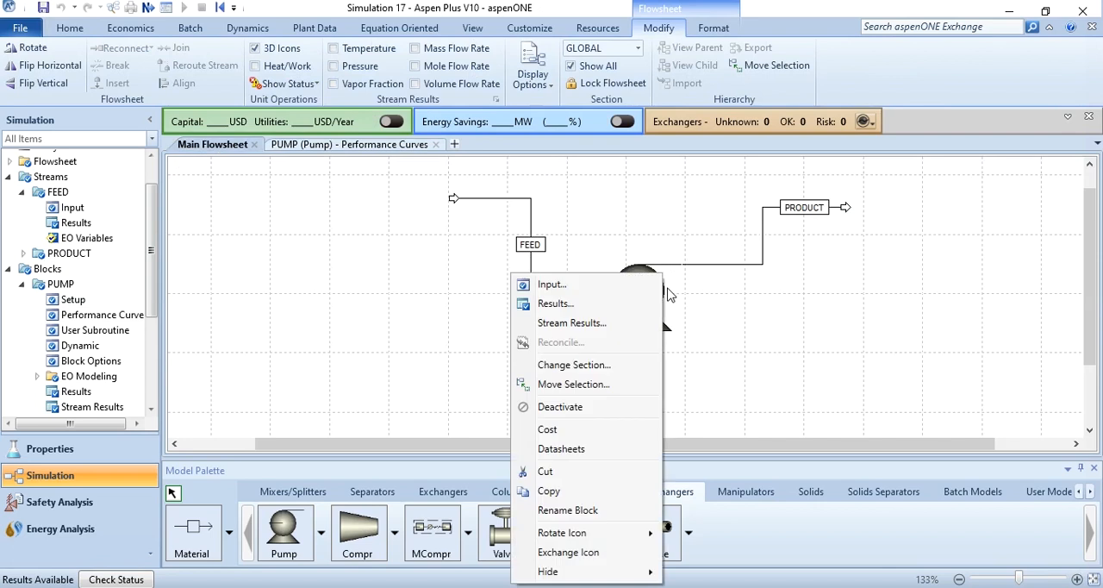
click(572, 322)
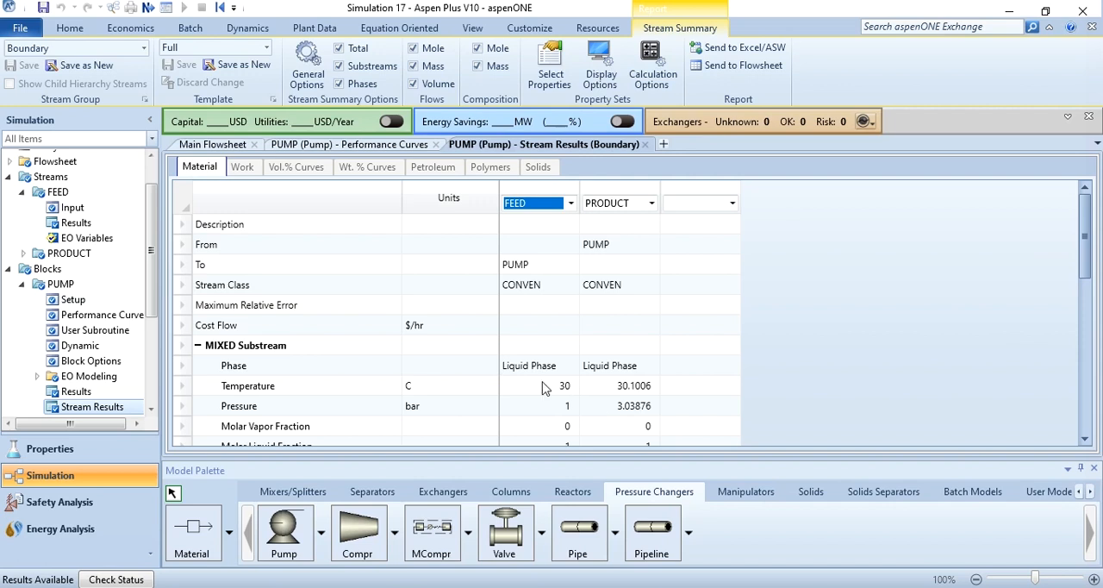
Step: Return to the main flowsheet and open the PUMP block's results summary
click(213, 144)
right_click(647, 285)
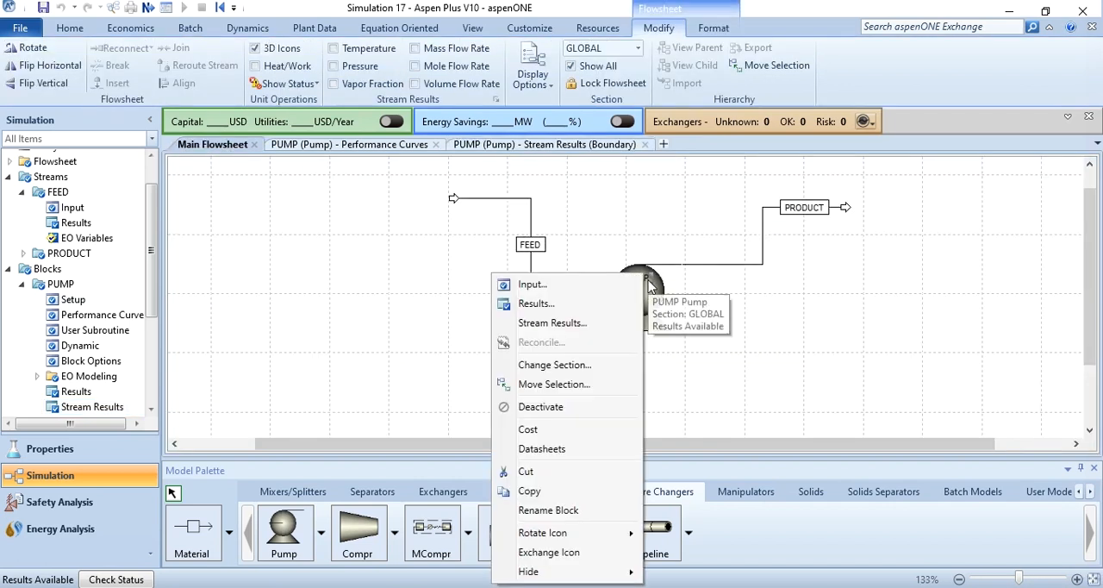
click(547, 307)
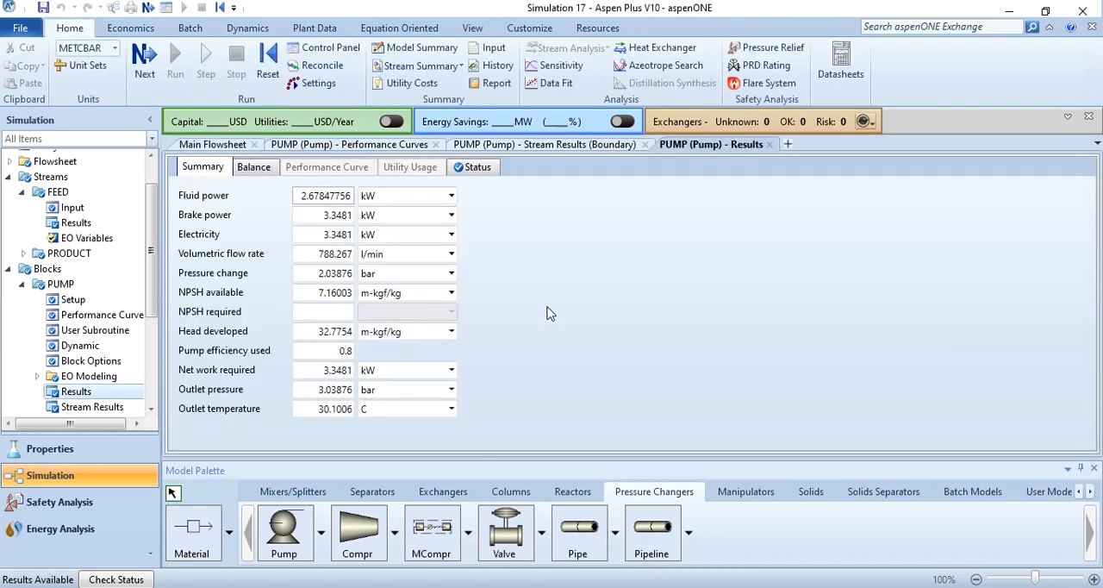